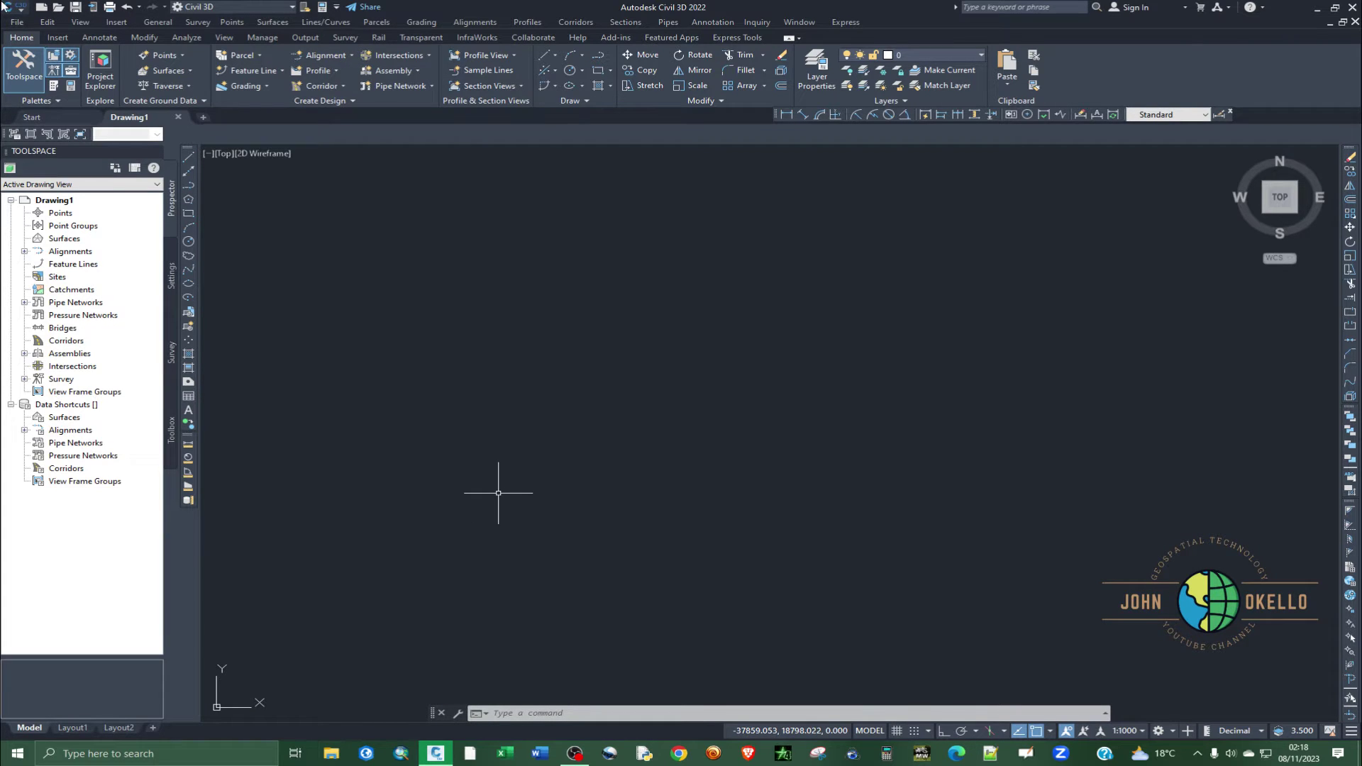
- Try File > Open twice; only a name prompt appears, and drawing 'eme' isn't found
{"action": "left_click", "coordinate": [16, 22]}
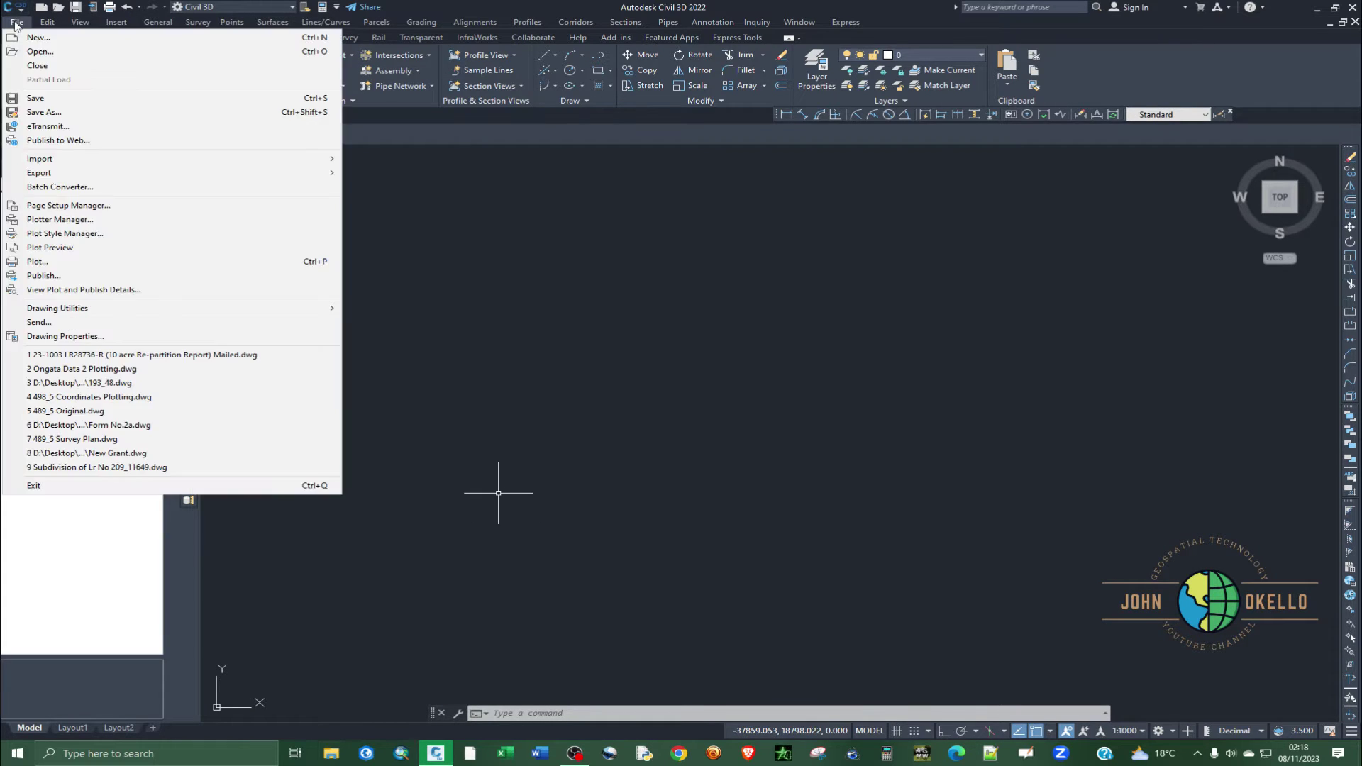
{"action": "left_click", "coordinate": [40, 51]}
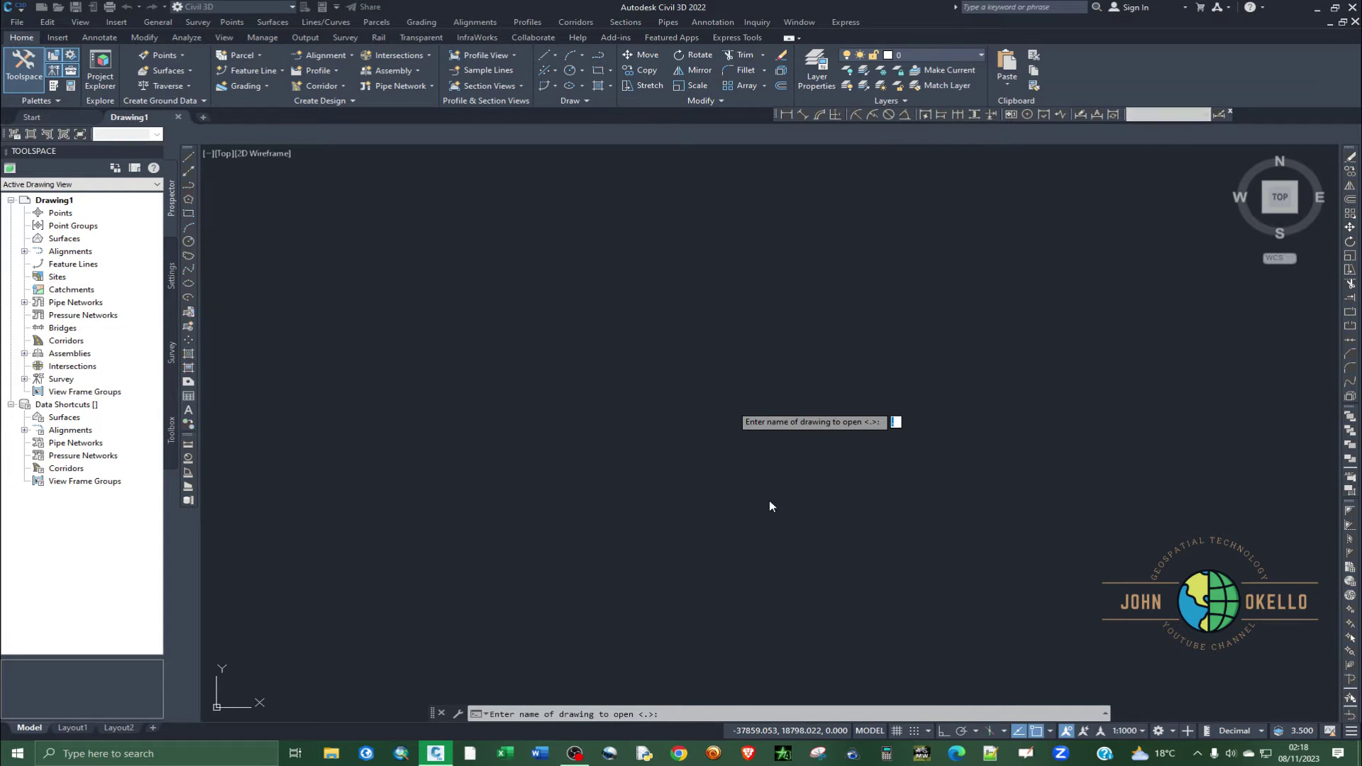
{"action": "key", "text": "Escape"}
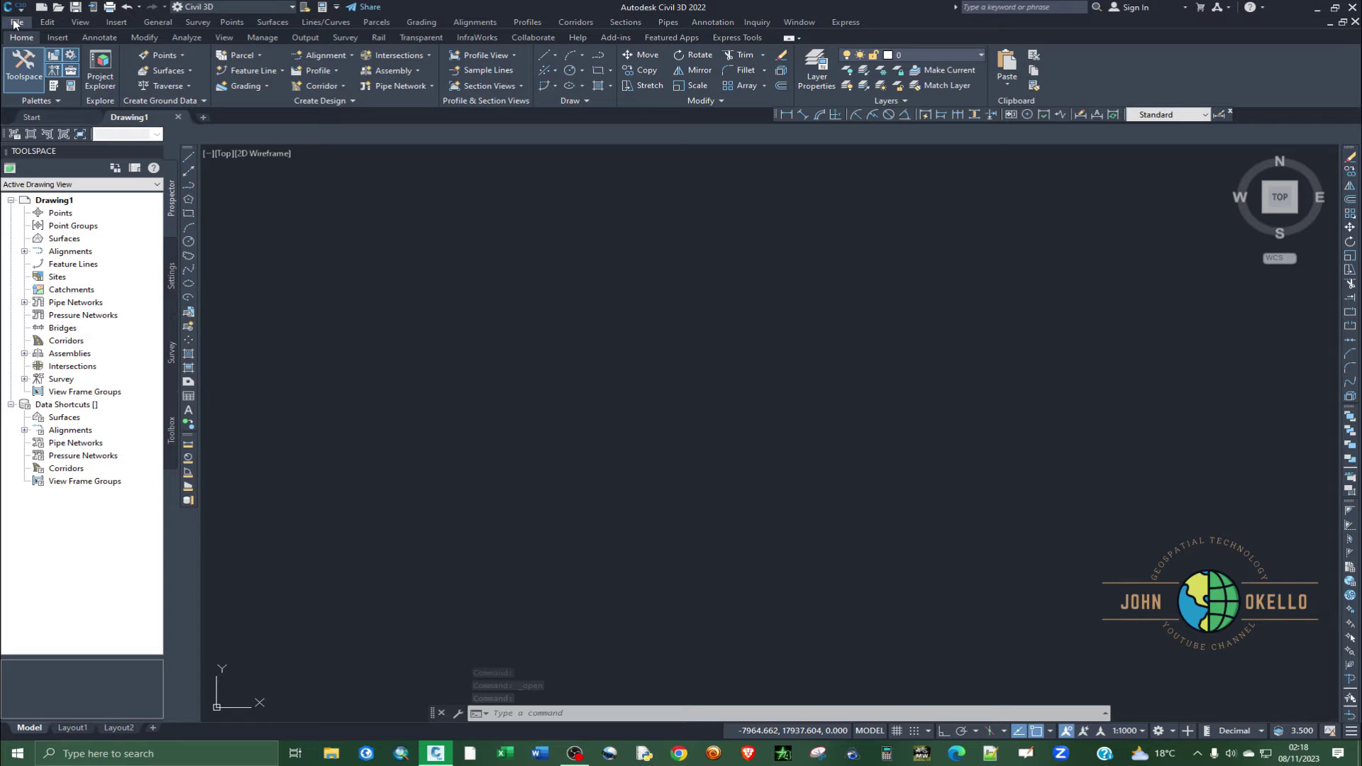
{"action": "left_click", "coordinate": [13, 25]}
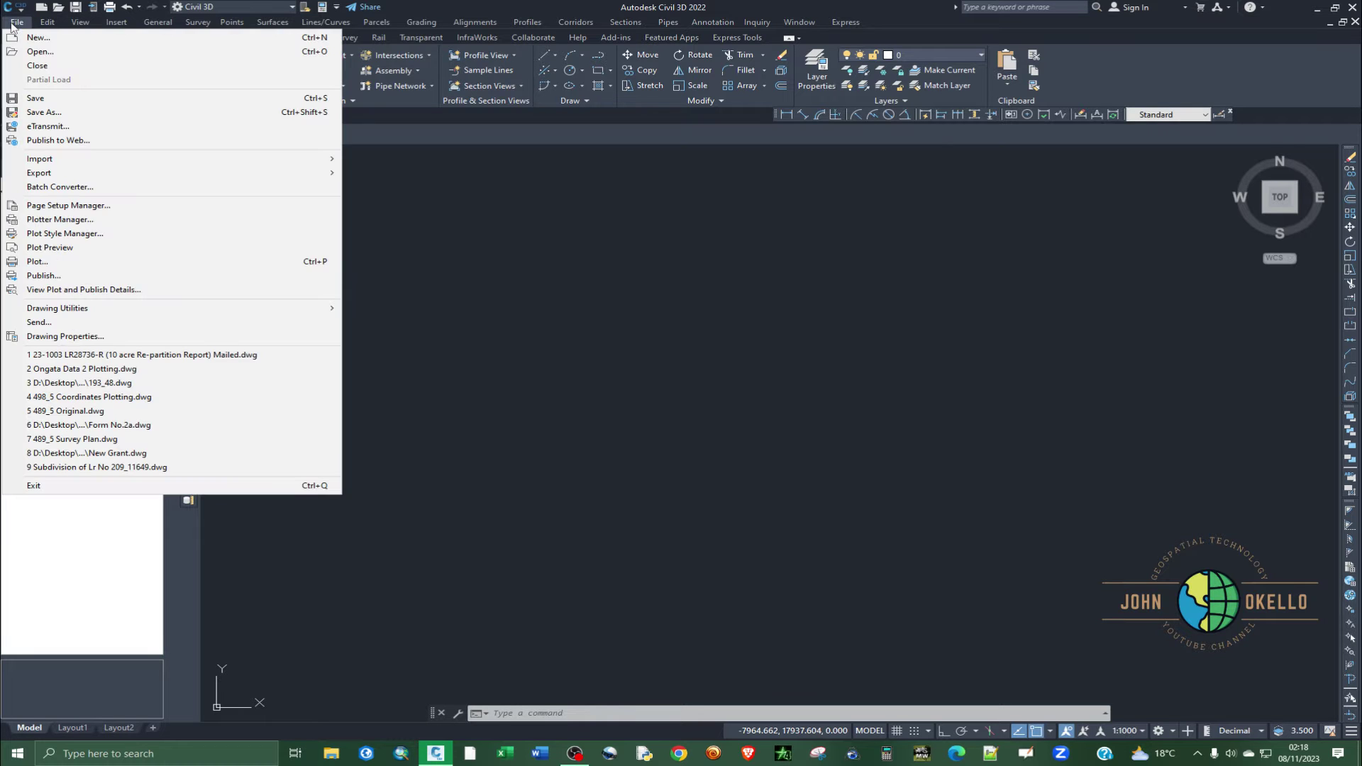
{"action": "left_click", "coordinate": [40, 51]}
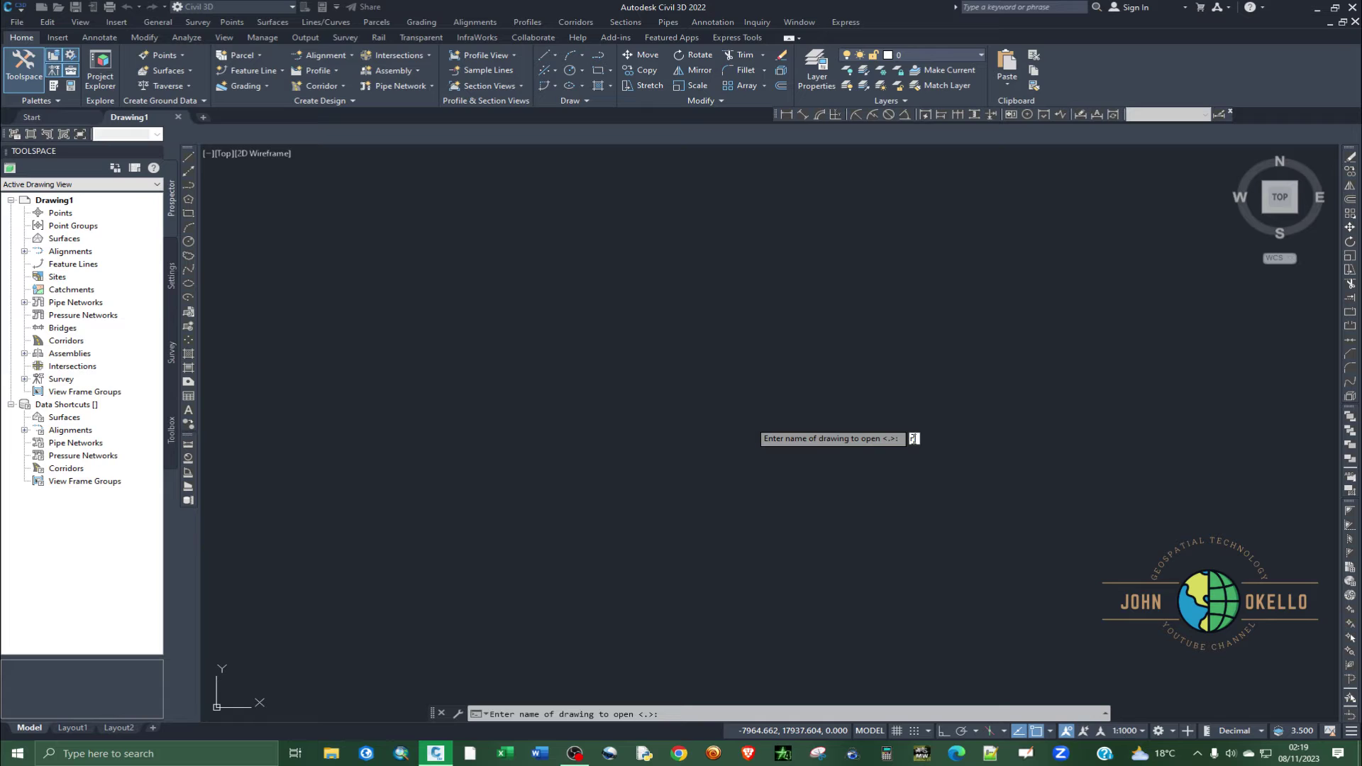
{"action": "type", "text": "e"}
{"action": "type", "text": "m"}
{"action": "type", "text": "e"}
{"action": "key", "text": "Return"}
{"action": "left_click", "coordinate": [738, 402]}
{"action": "key", "text": "Escape"}
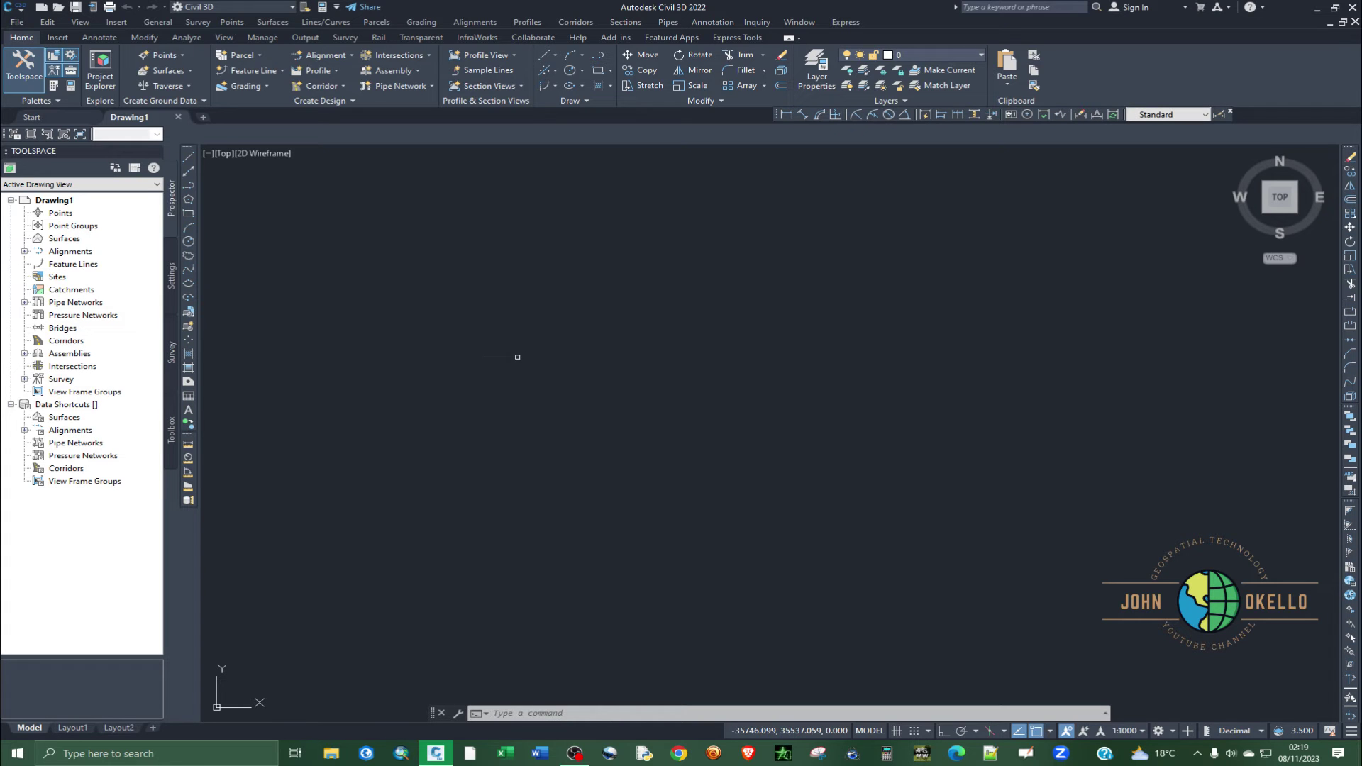
- Try opening a drawing from the Start page, cancel the prompt, and return to Drawing1
{"action": "left_click", "coordinate": [52, 117]}
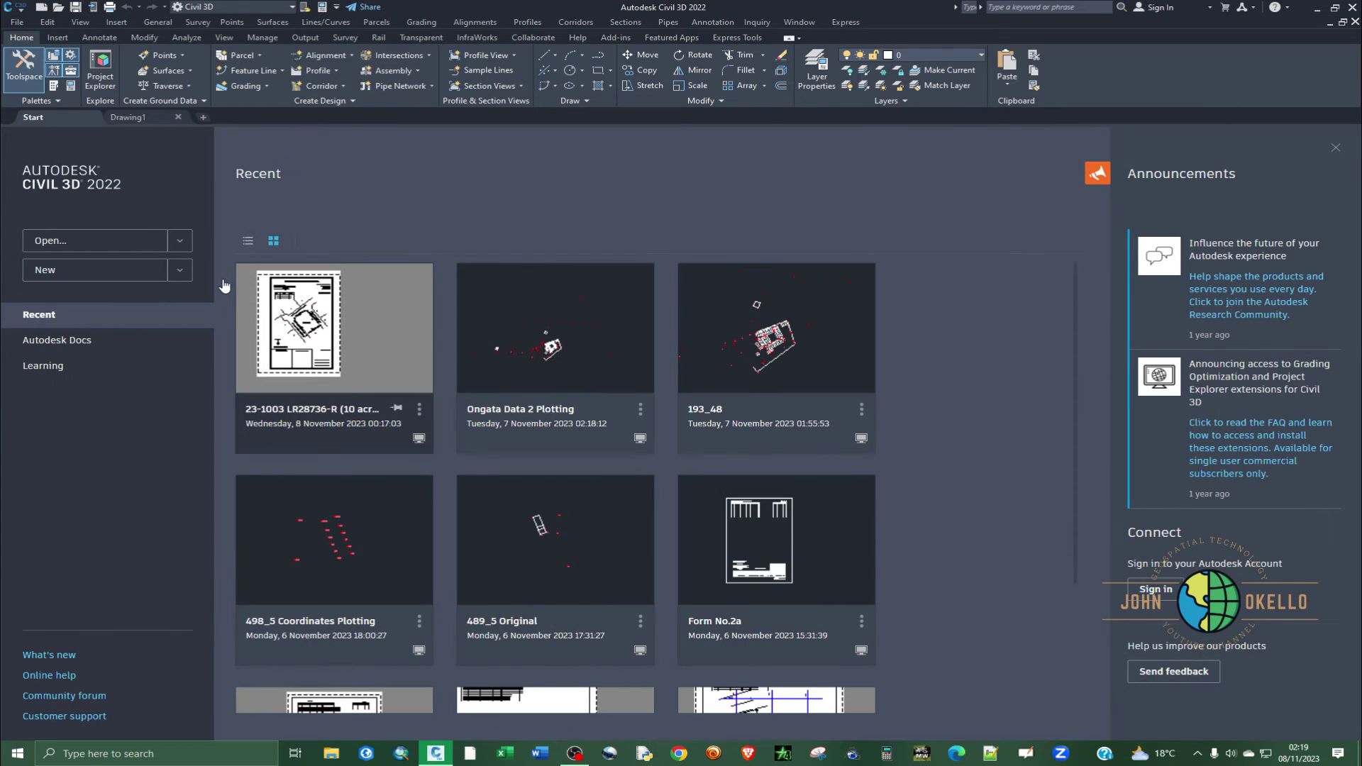
{"action": "left_click", "coordinate": [76, 242]}
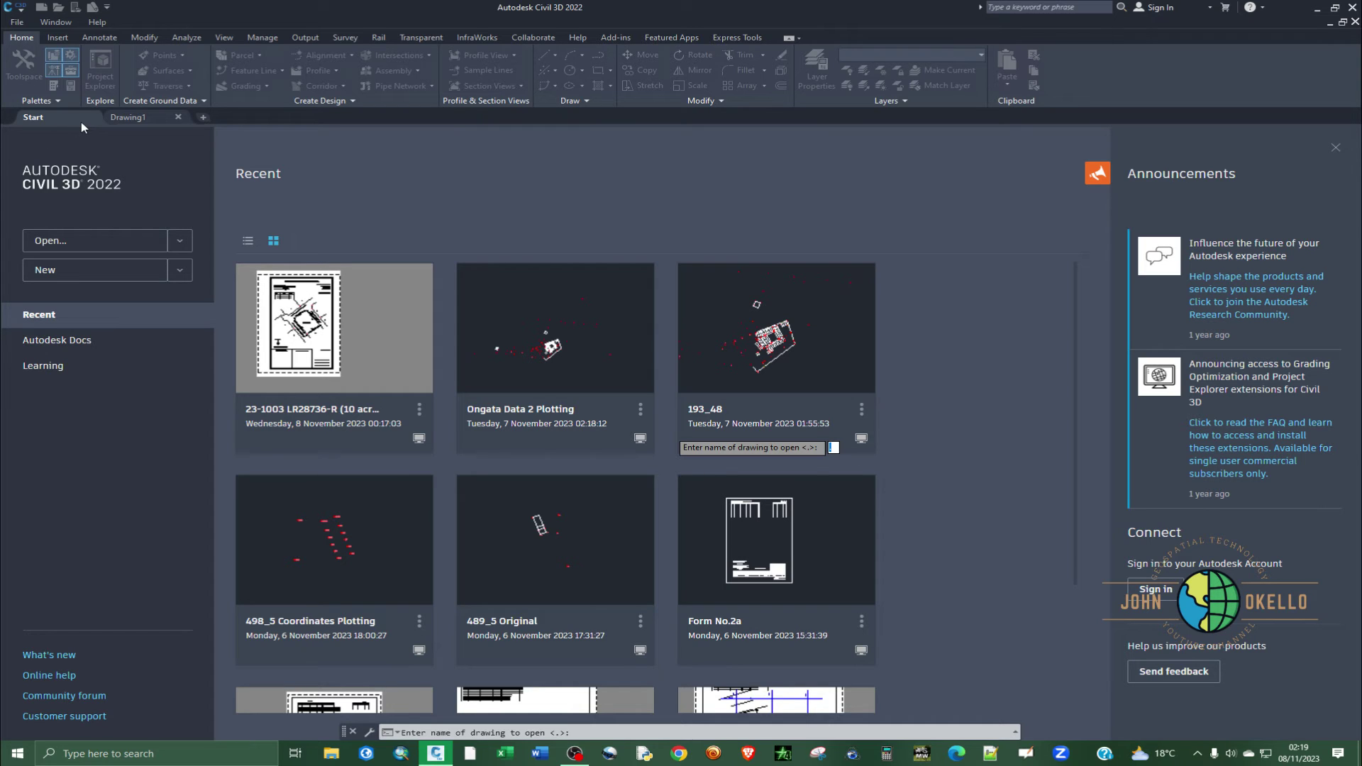
{"action": "key", "text": "Escape"}
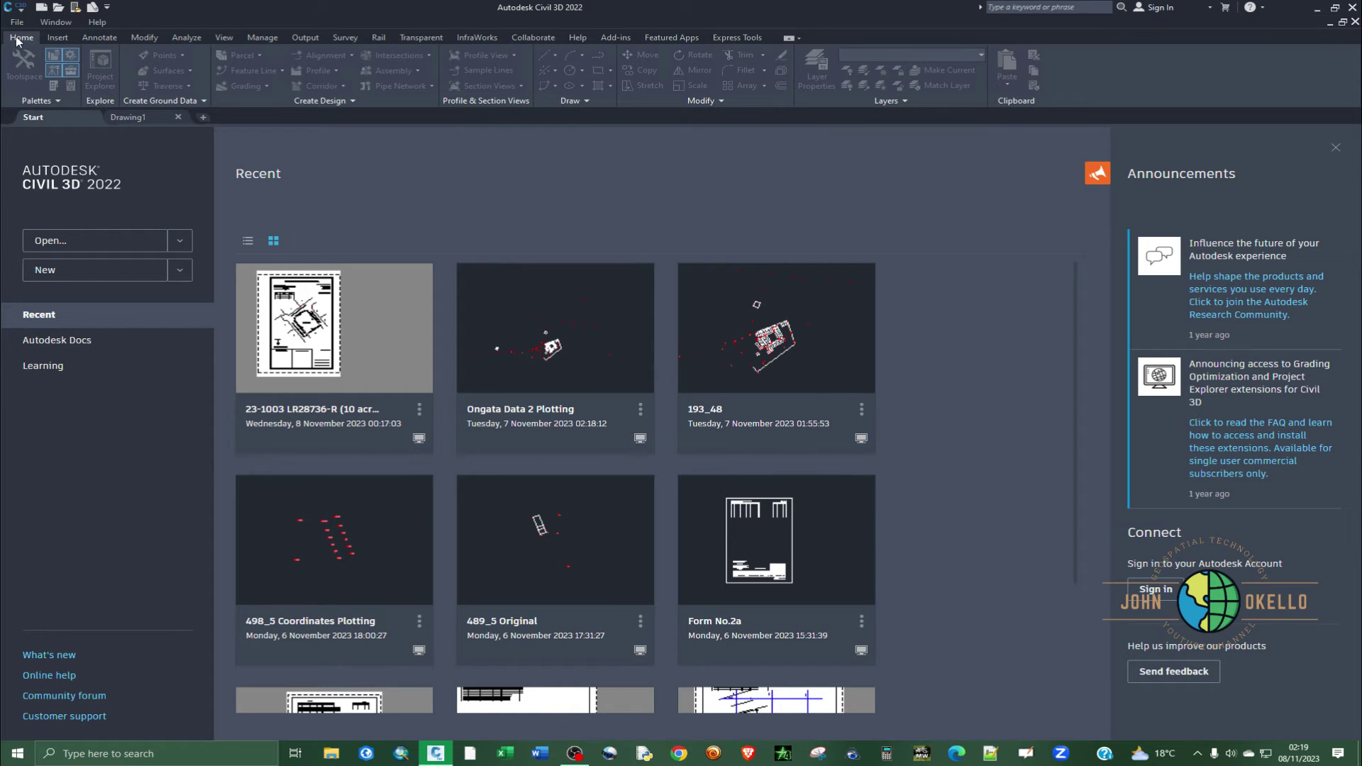
{"action": "left_click", "coordinate": [148, 122]}
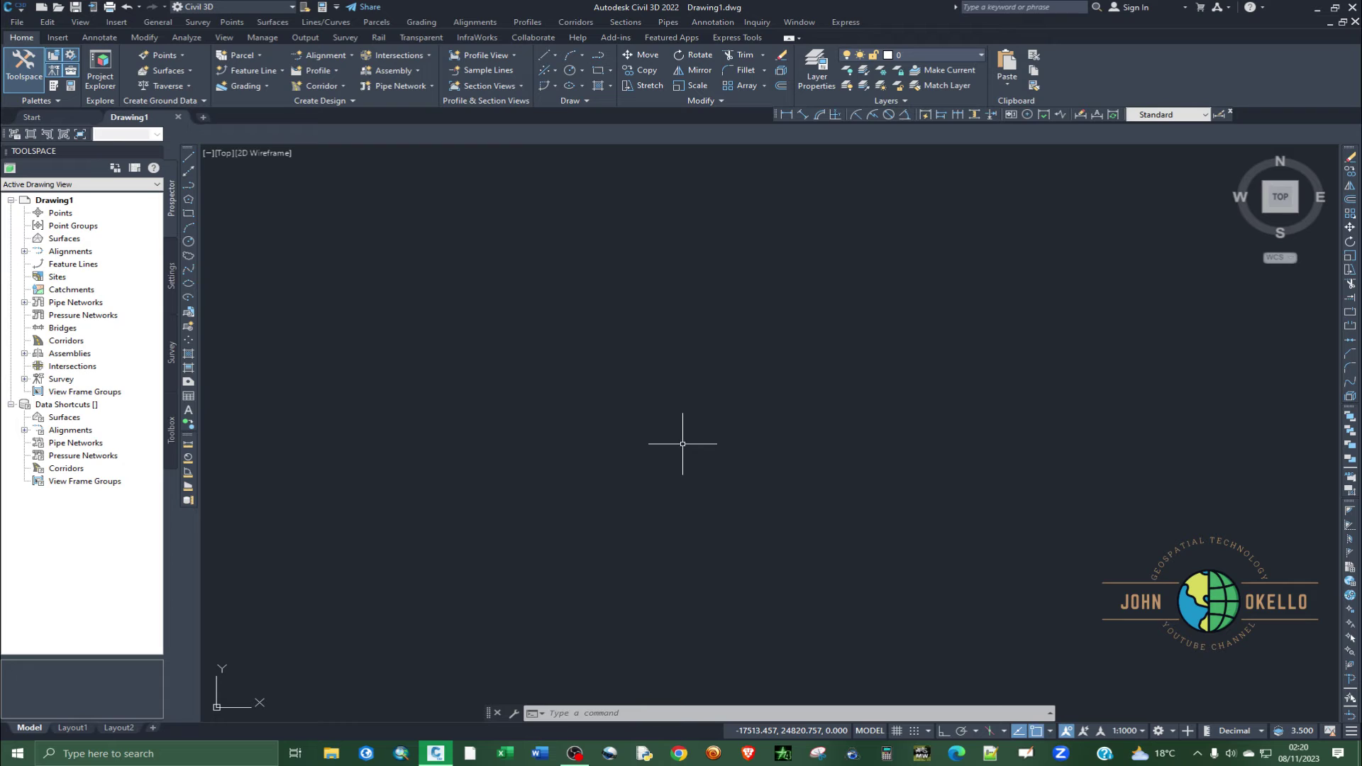
- After a few cancelled entries, run FILEDIA at the command line and give it the value 1
{"action": "type", "text": "FIL"}
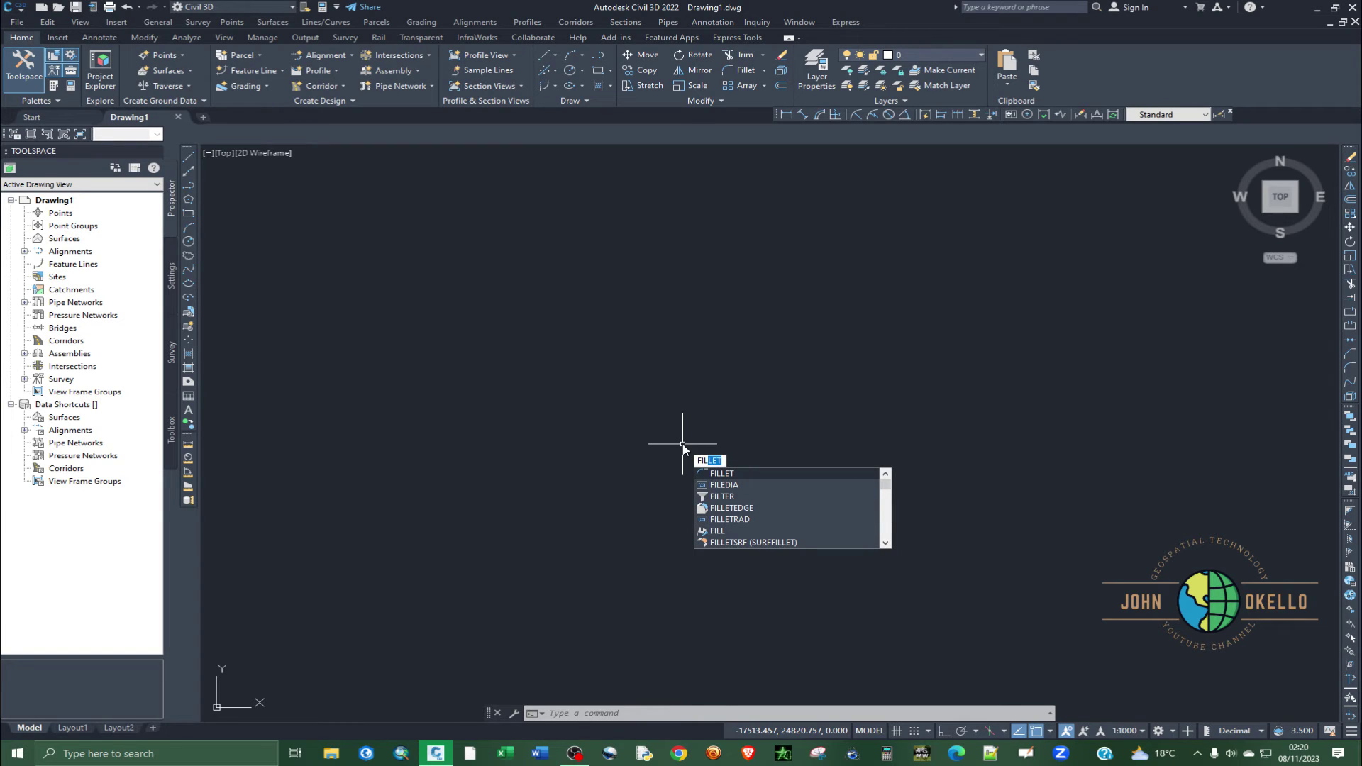
{"action": "key", "text": "Escape"}
{"action": "key", "text": "Escape"}
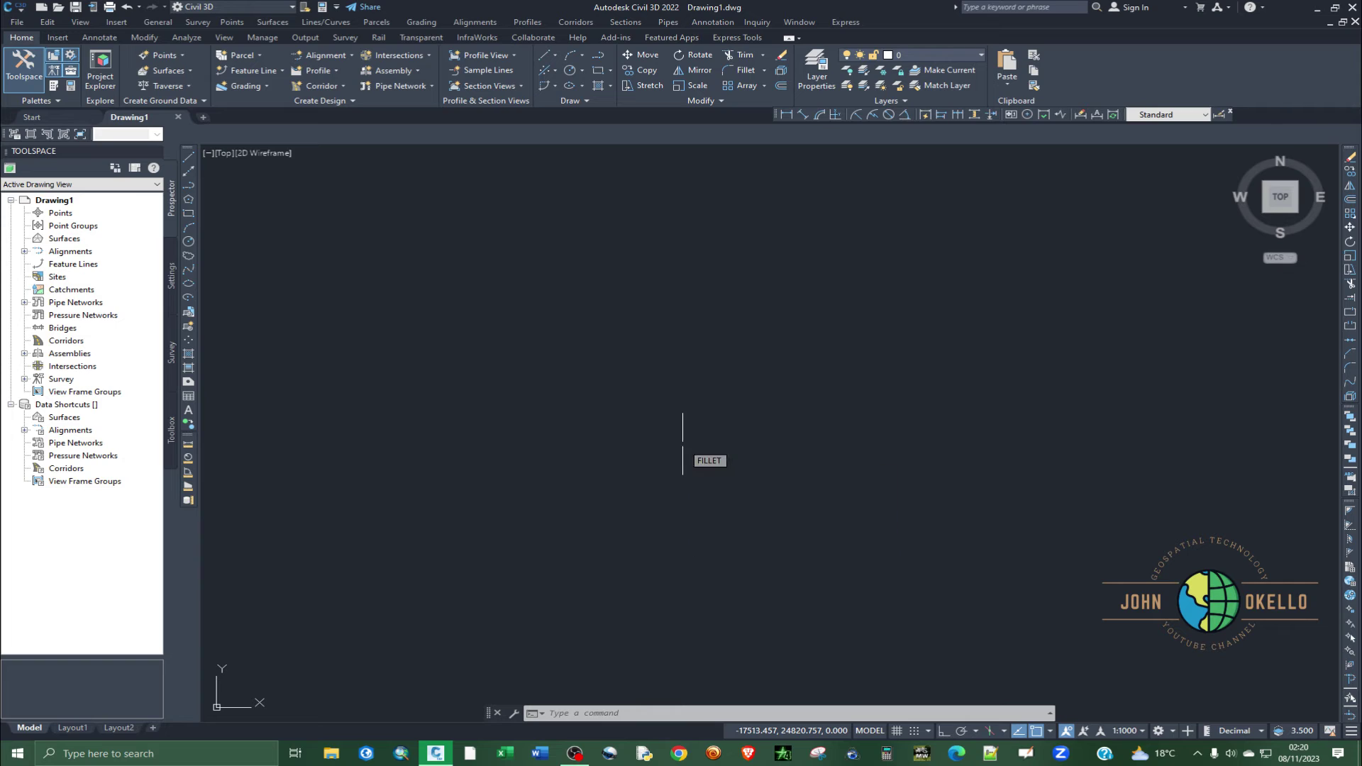
{"action": "left_click", "coordinate": [648, 714]}
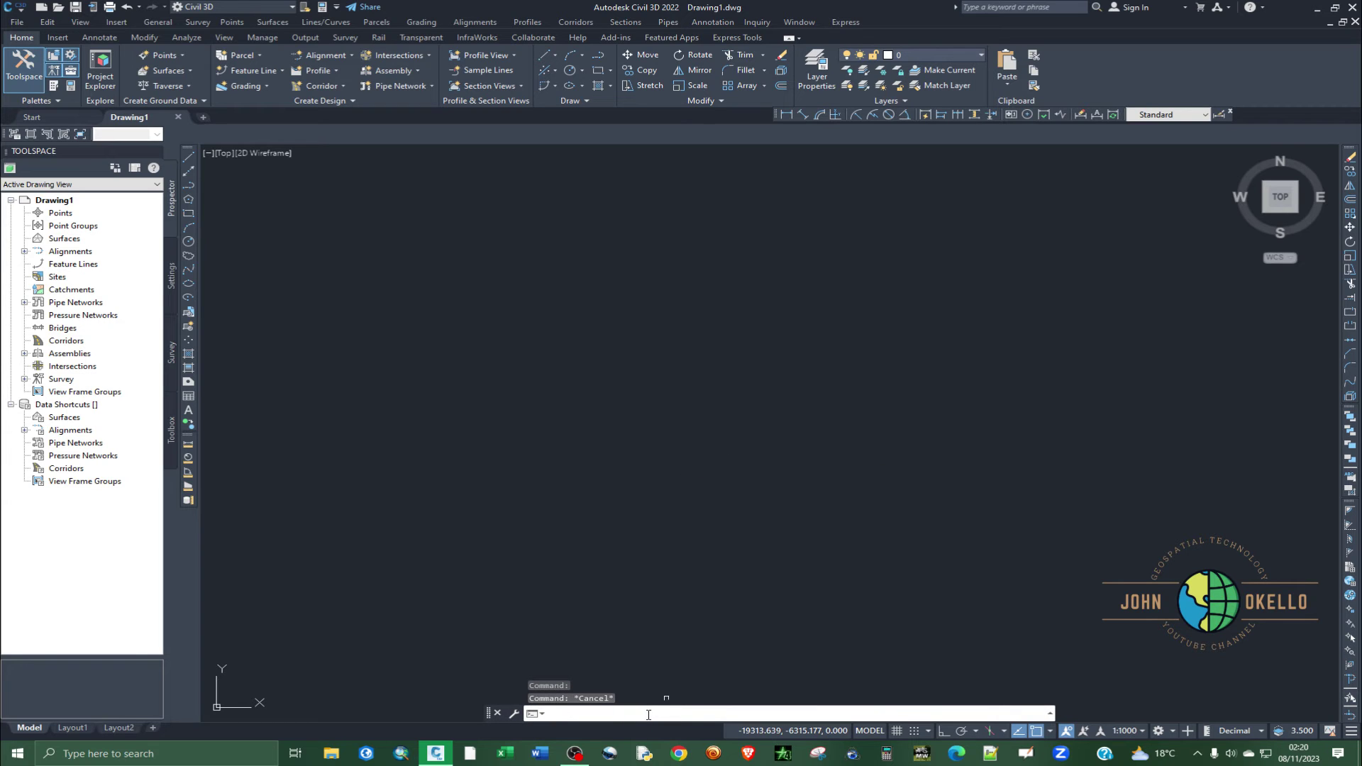
{"action": "type", "text": "fil"}
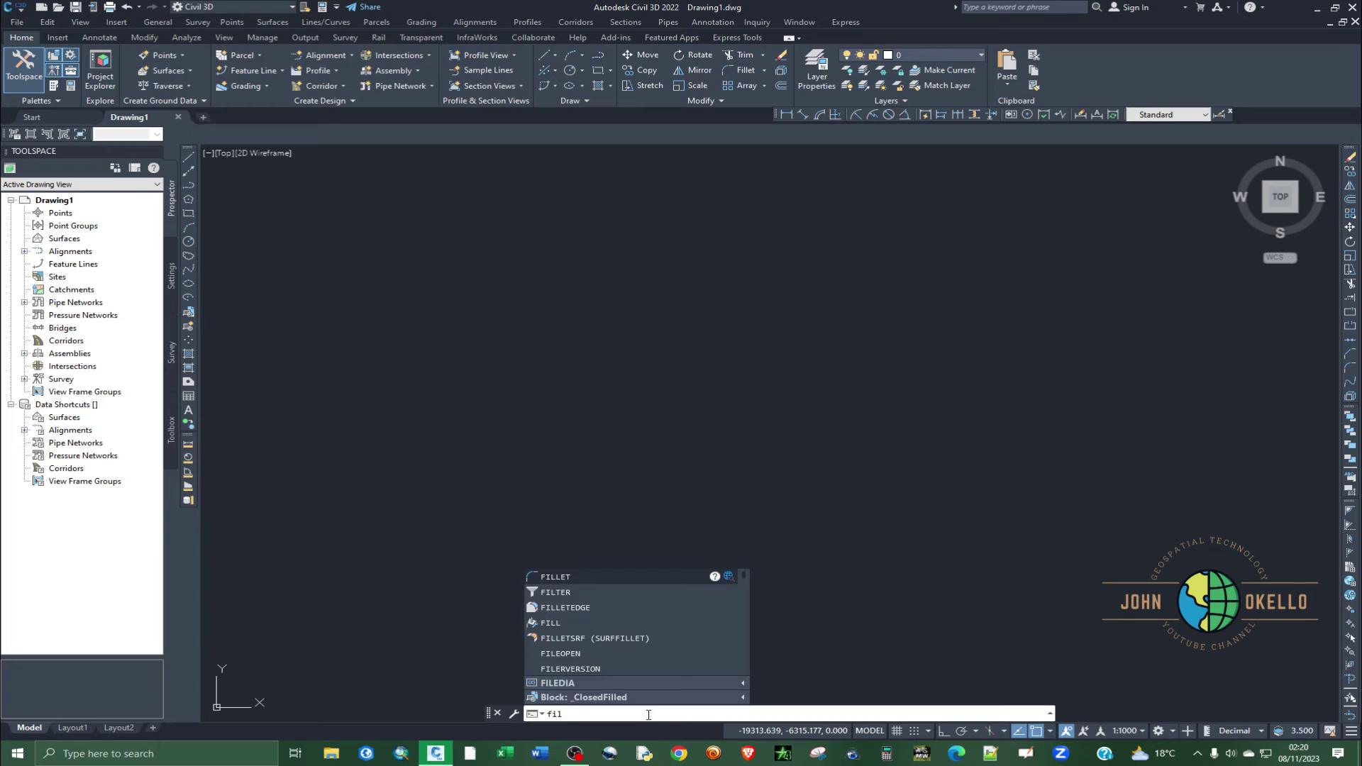
{"action": "key", "text": "Escape"}
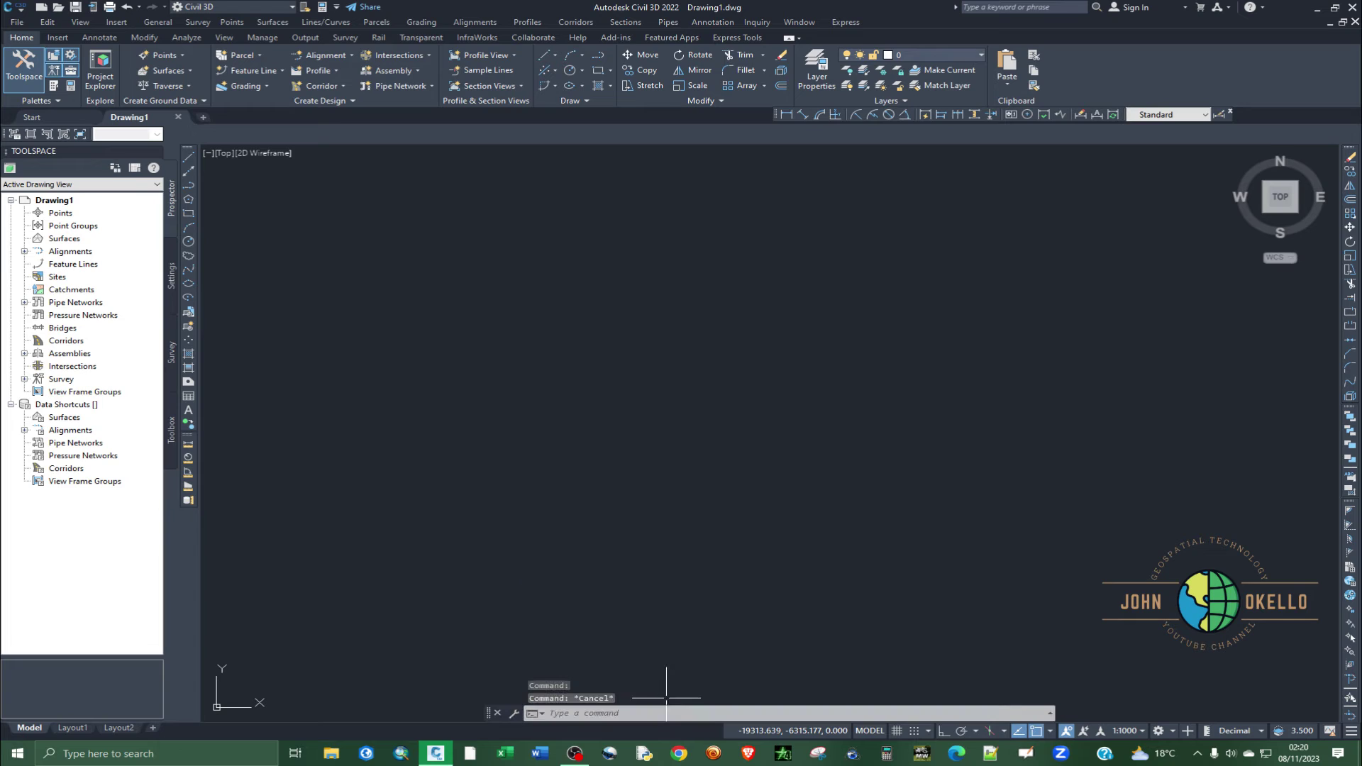
{"action": "left_click", "coordinate": [736, 560]}
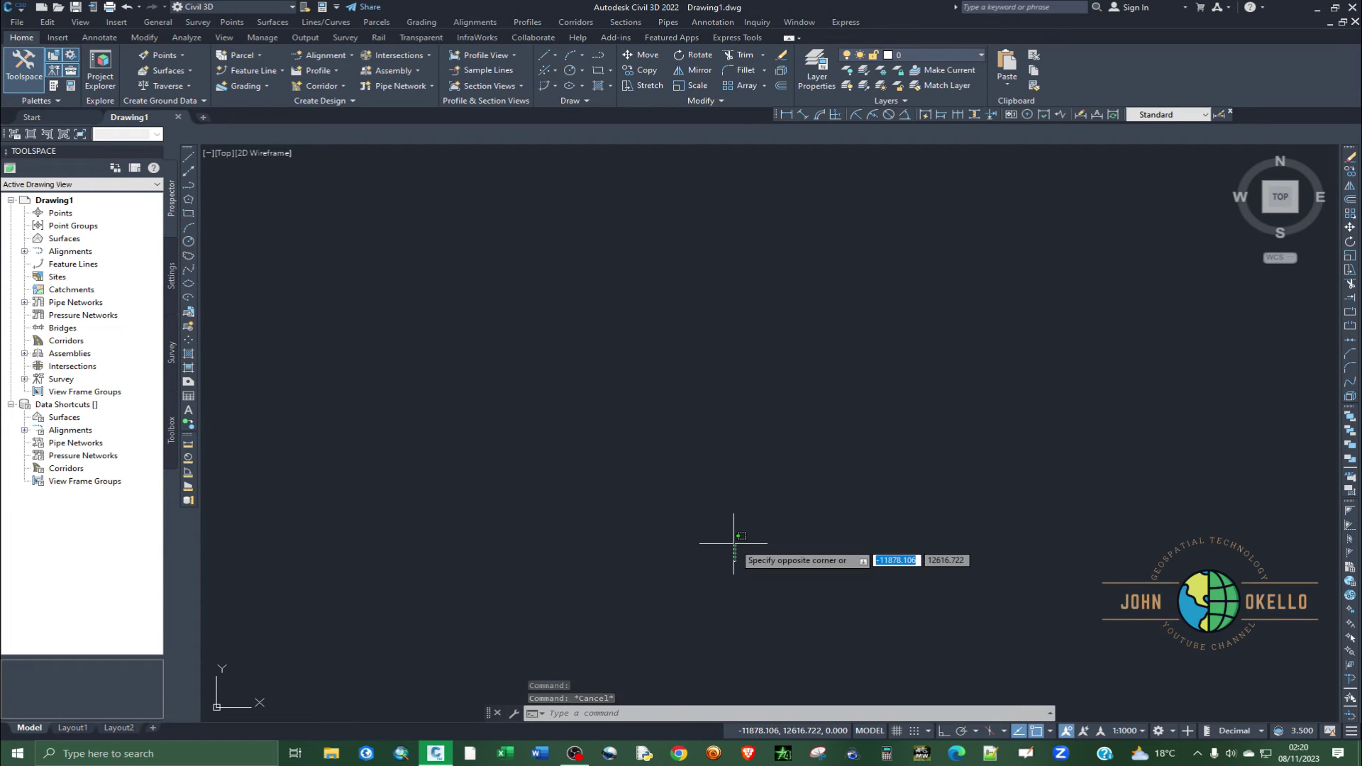
{"action": "key", "text": "Escape"}
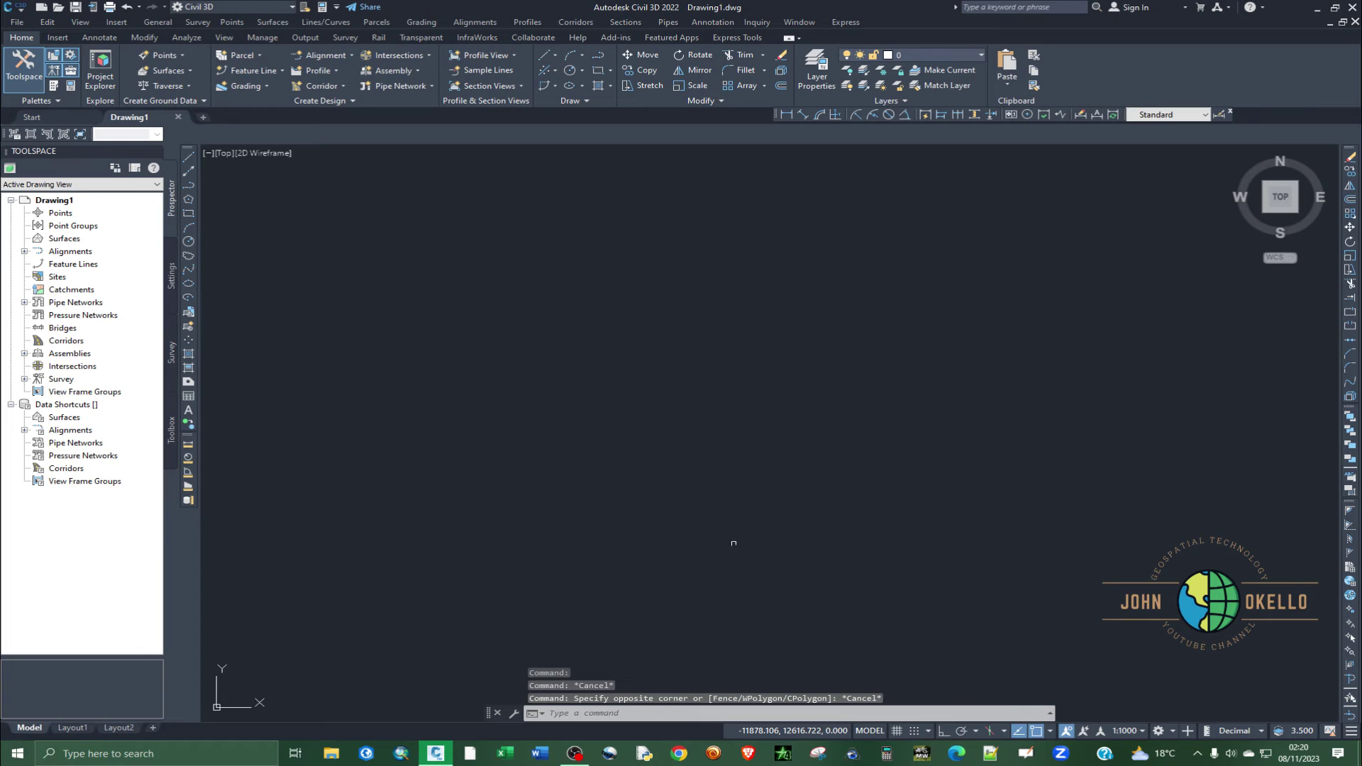
{"action": "type", "text": "FILE"}
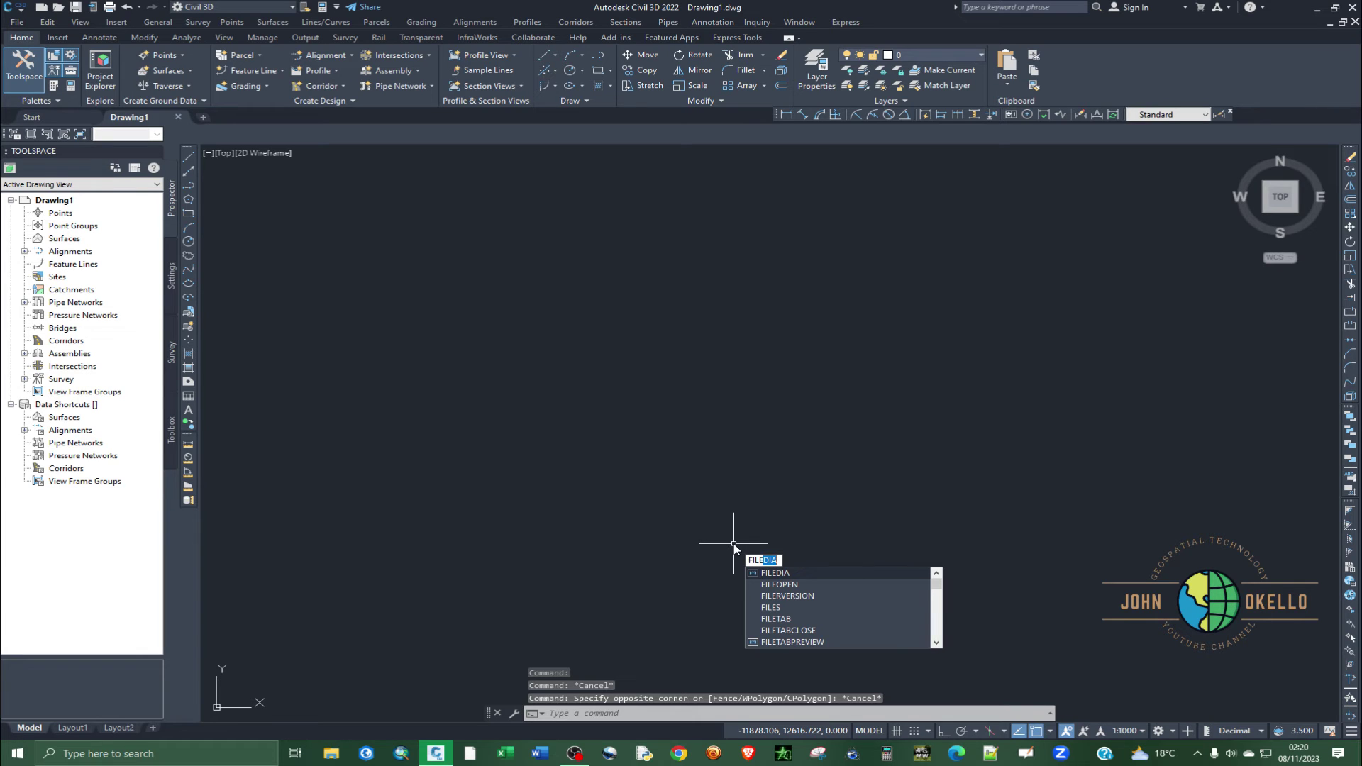
{"action": "type", "text": "DIA"}
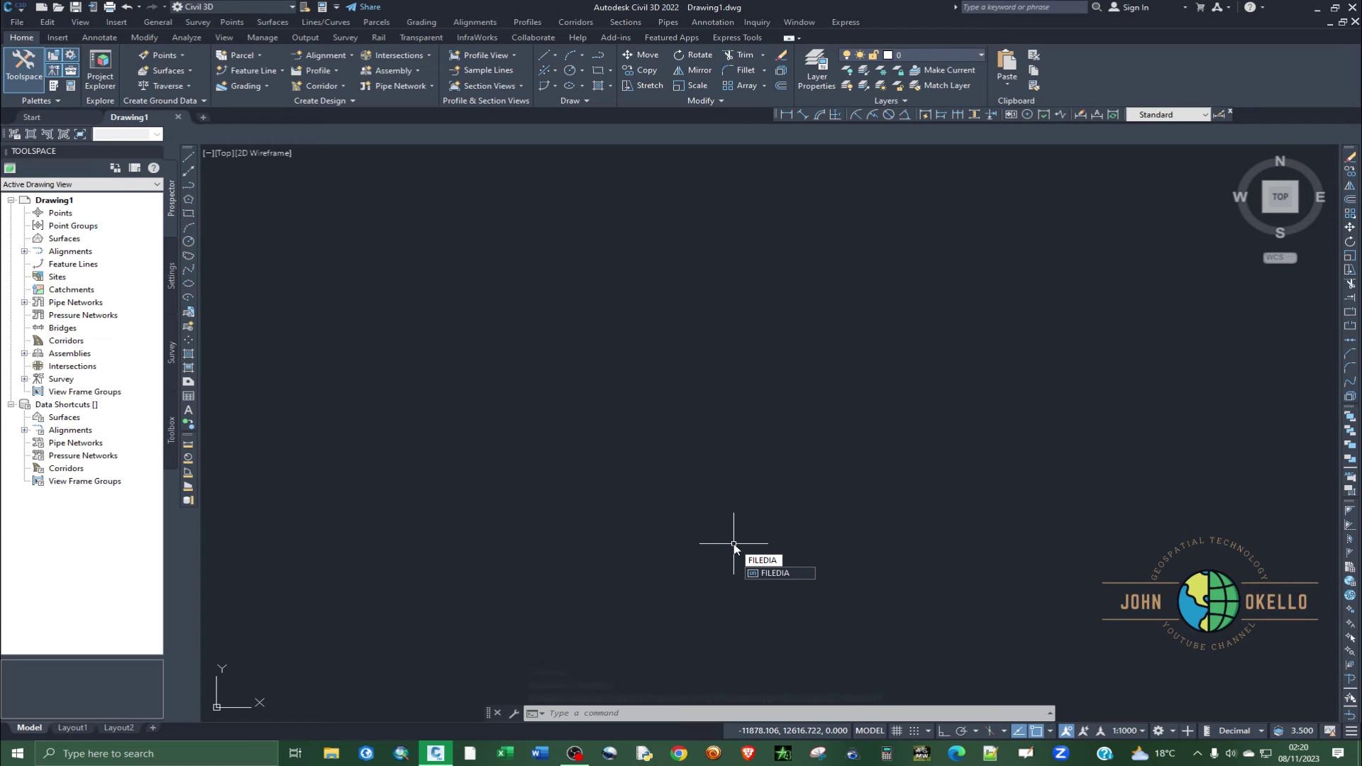
{"action": "key", "text": "Return"}
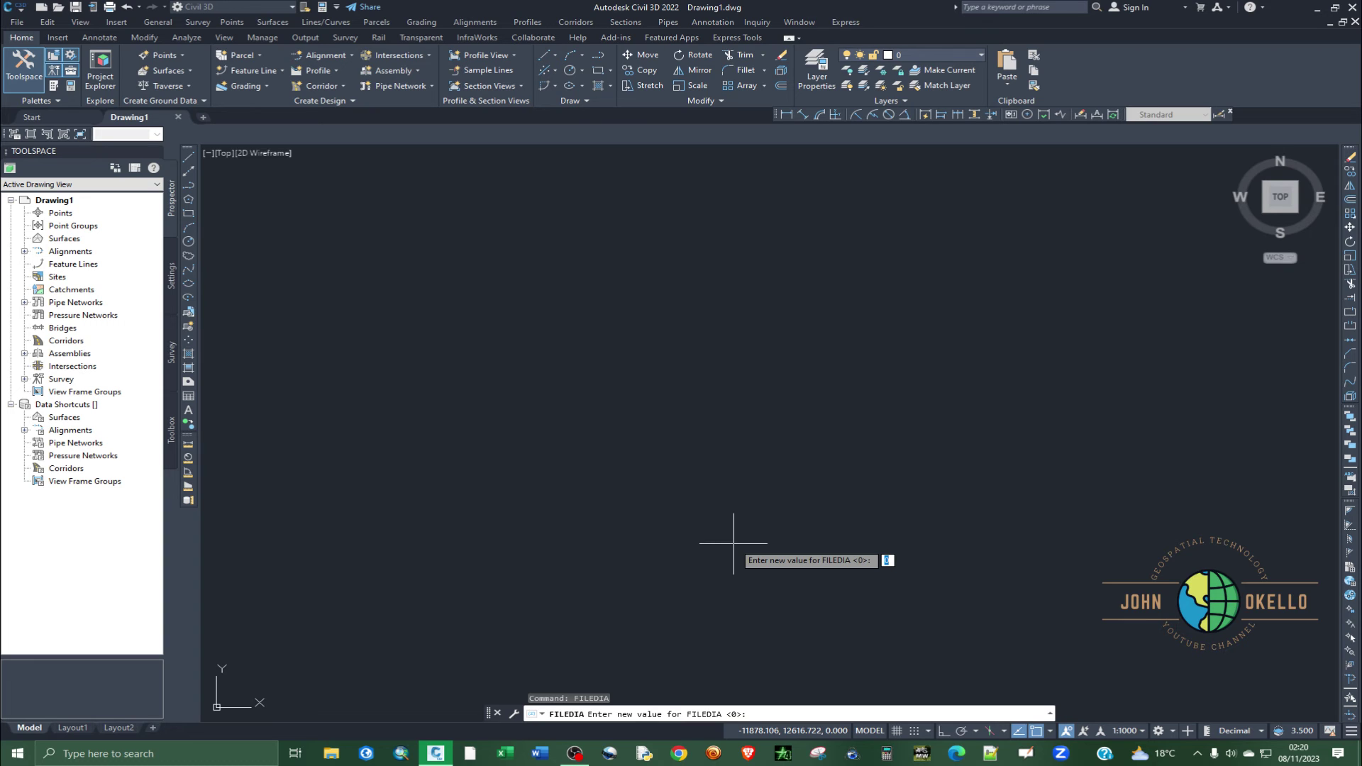
{"action": "type", "text": "1"}
{"action": "key", "text": "Return"}
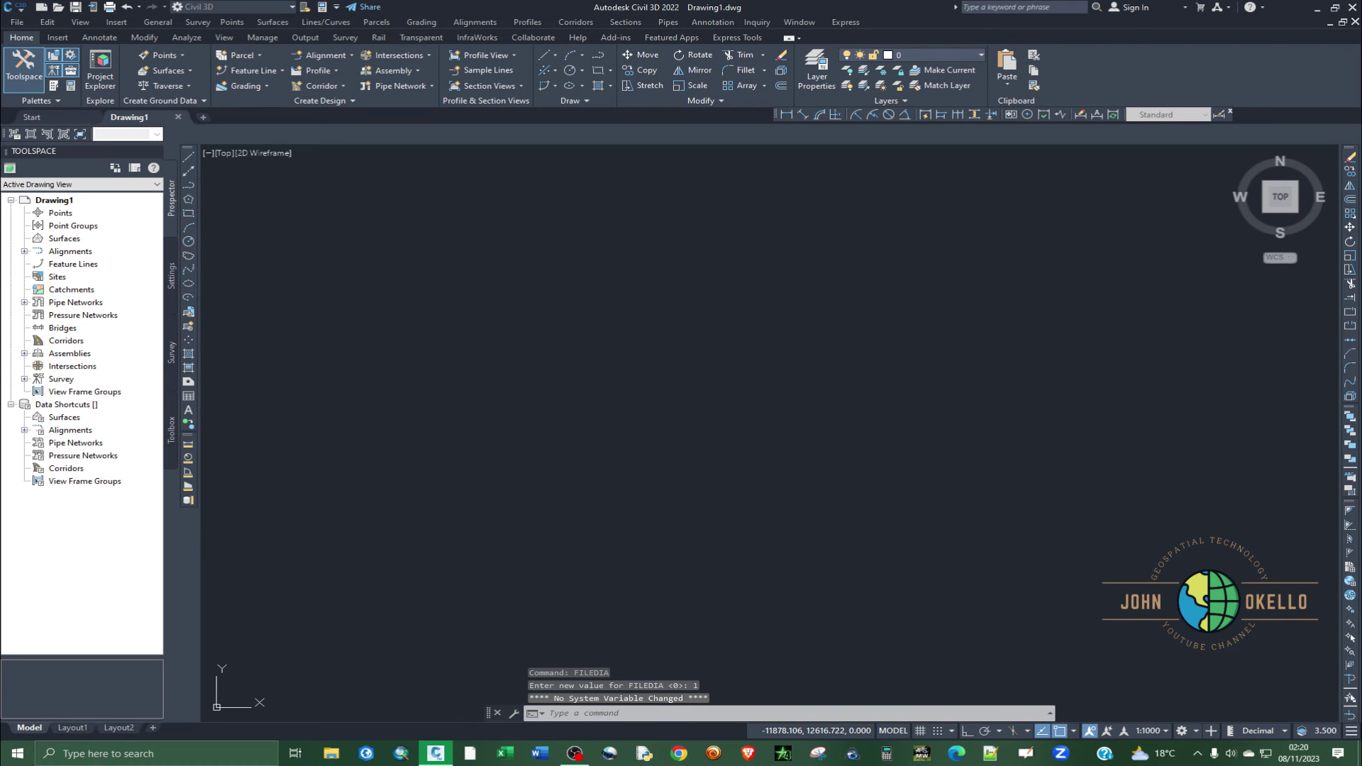
- Use File > Open to pick Ongata Data 2 Plotting.dwg in the Select File dialog and open it
{"action": "left_click", "coordinate": [15, 24]}
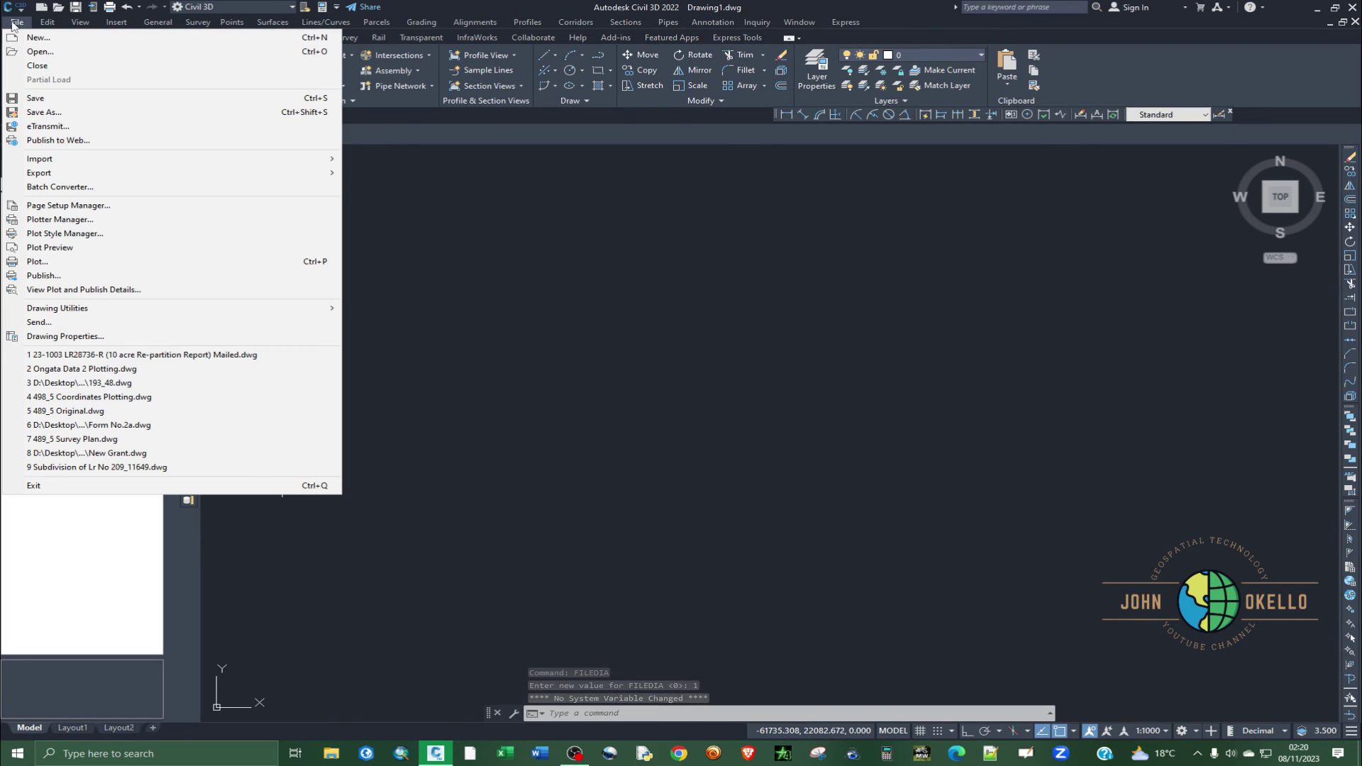
{"action": "left_click", "coordinate": [32, 67]}
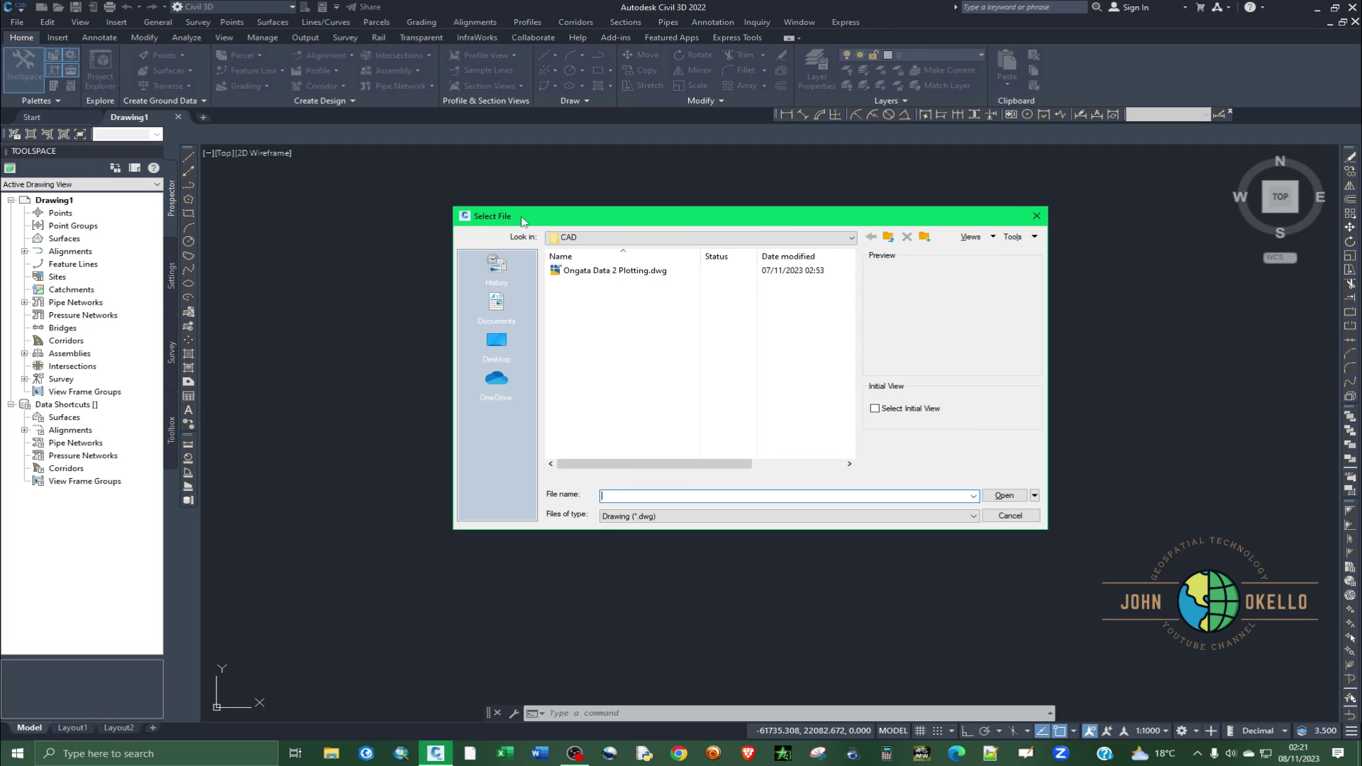
{"action": "left_click", "coordinate": [605, 272]}
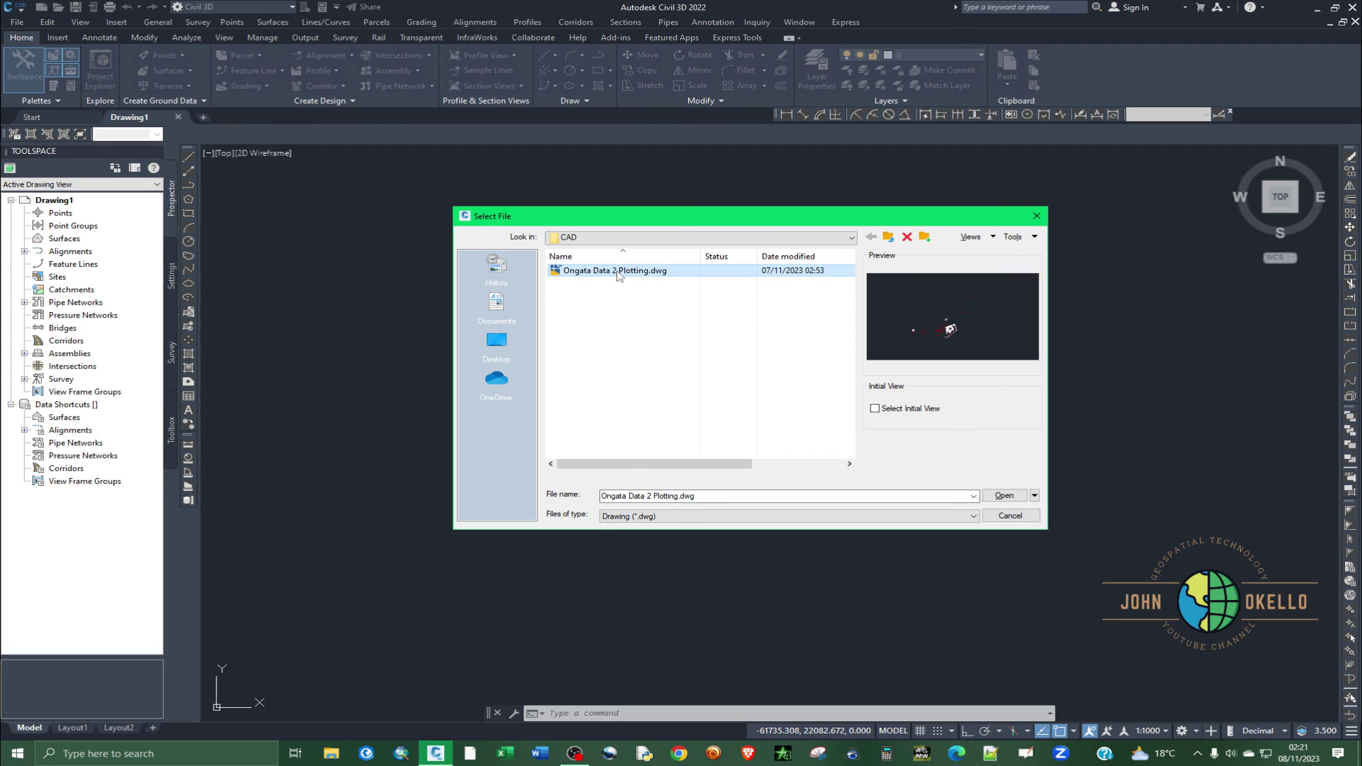
{"action": "left_click", "coordinate": [1002, 496]}
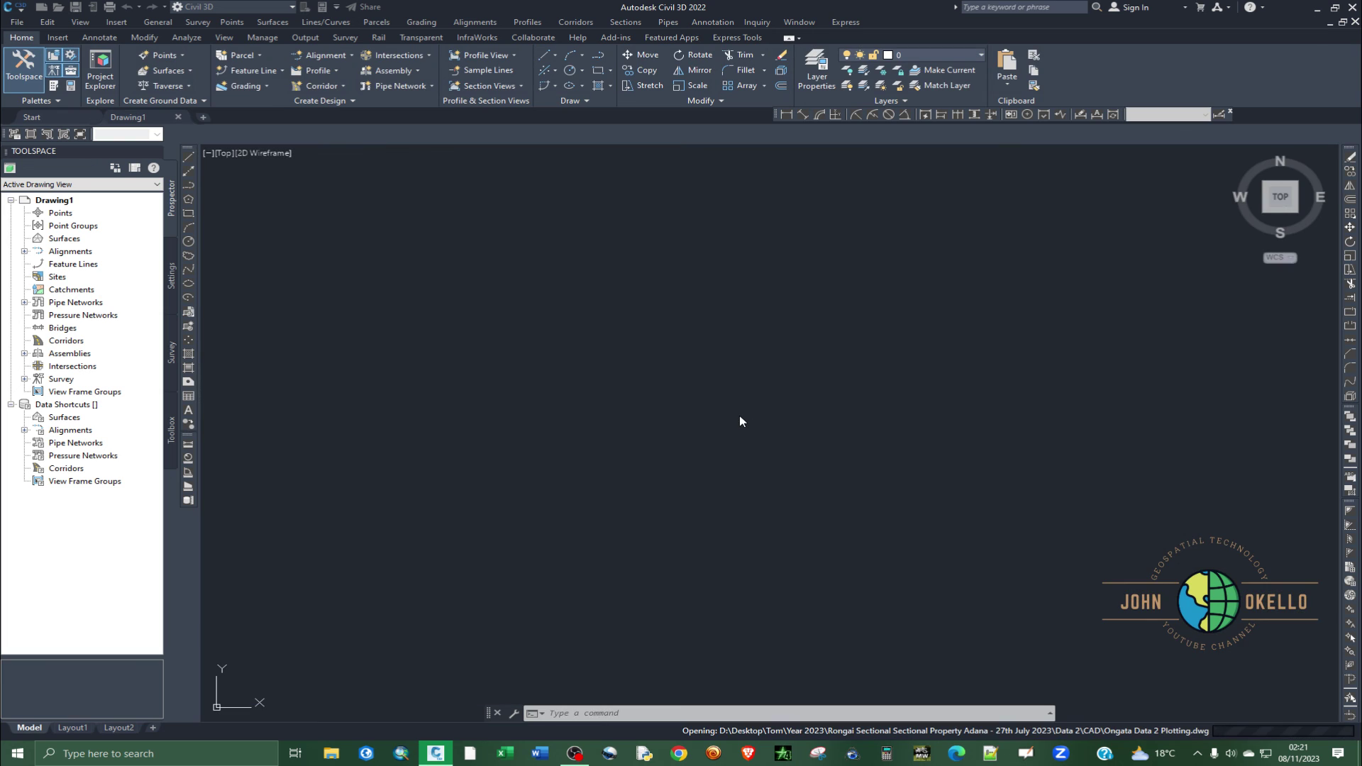